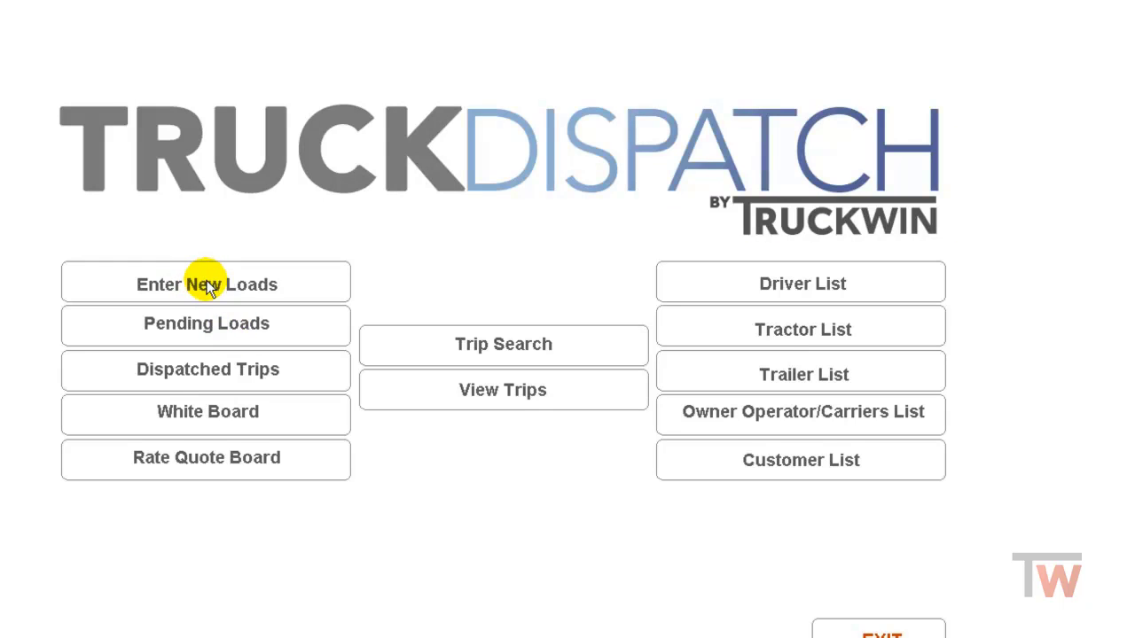
Start entering a new load and set the bill-to customer to COASTAL (Coastal Transportation) from the customer list.
click(206, 277)
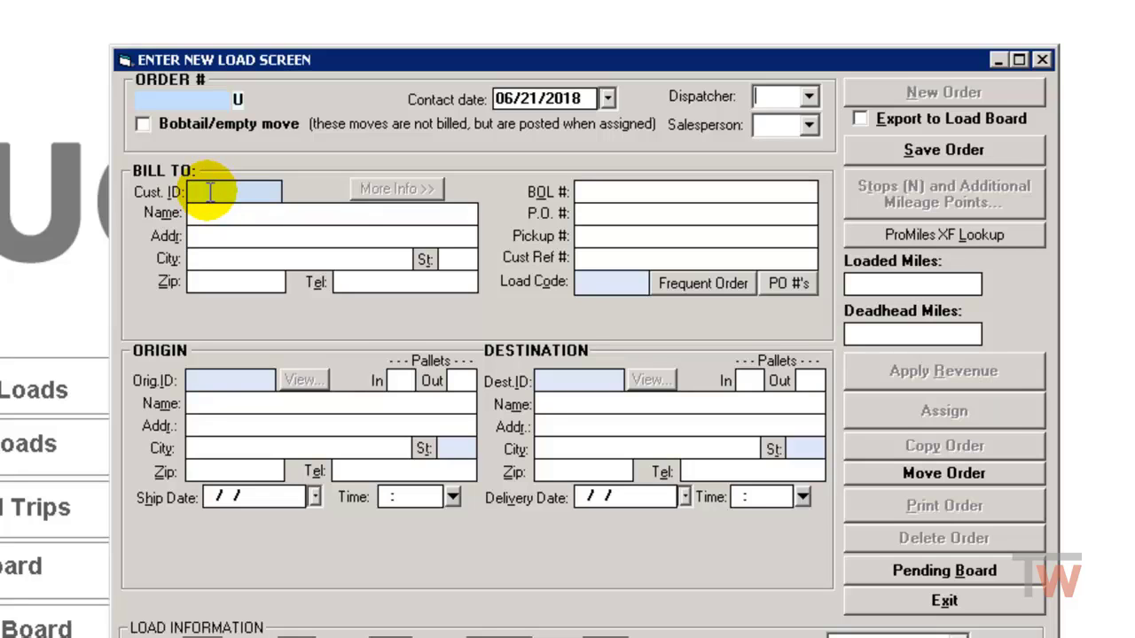
double_click(209, 191)
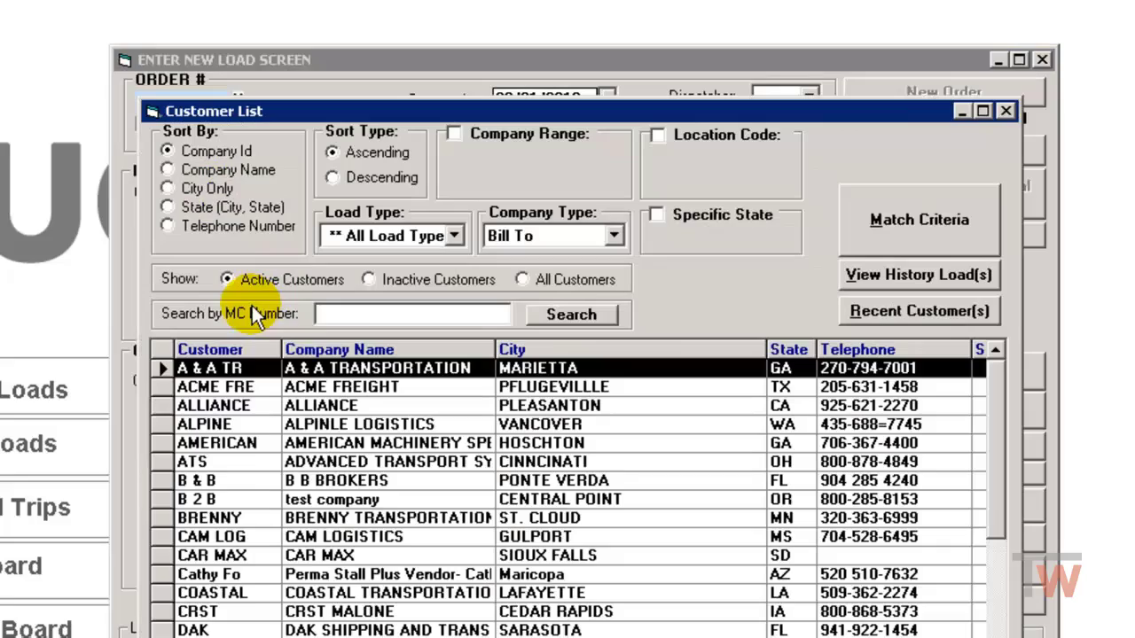
click(364, 593)
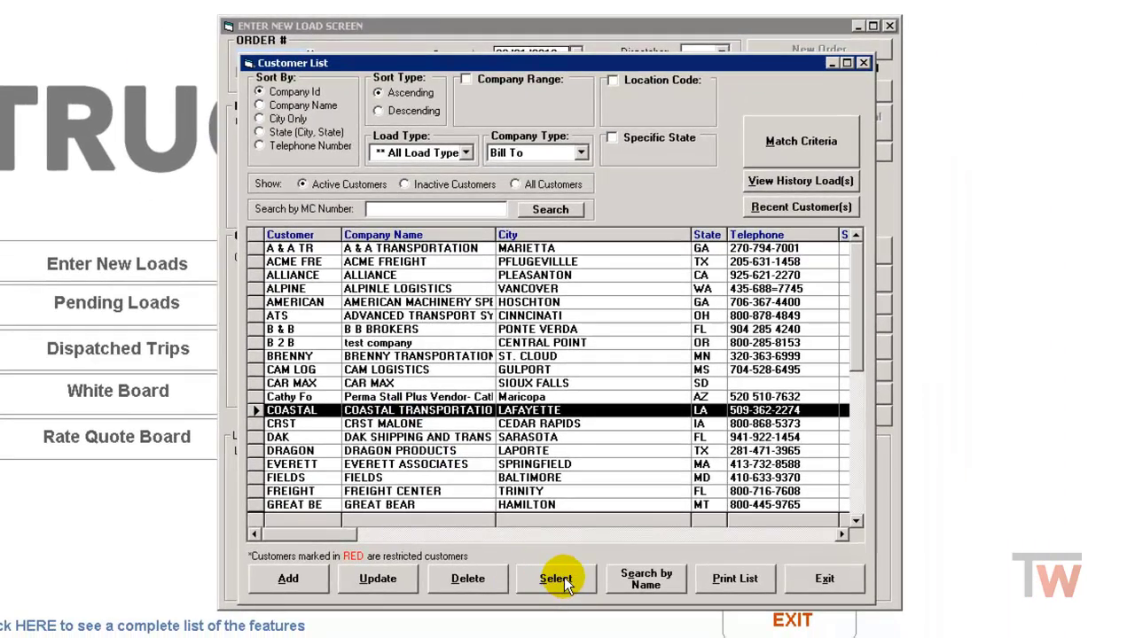
click(564, 579)
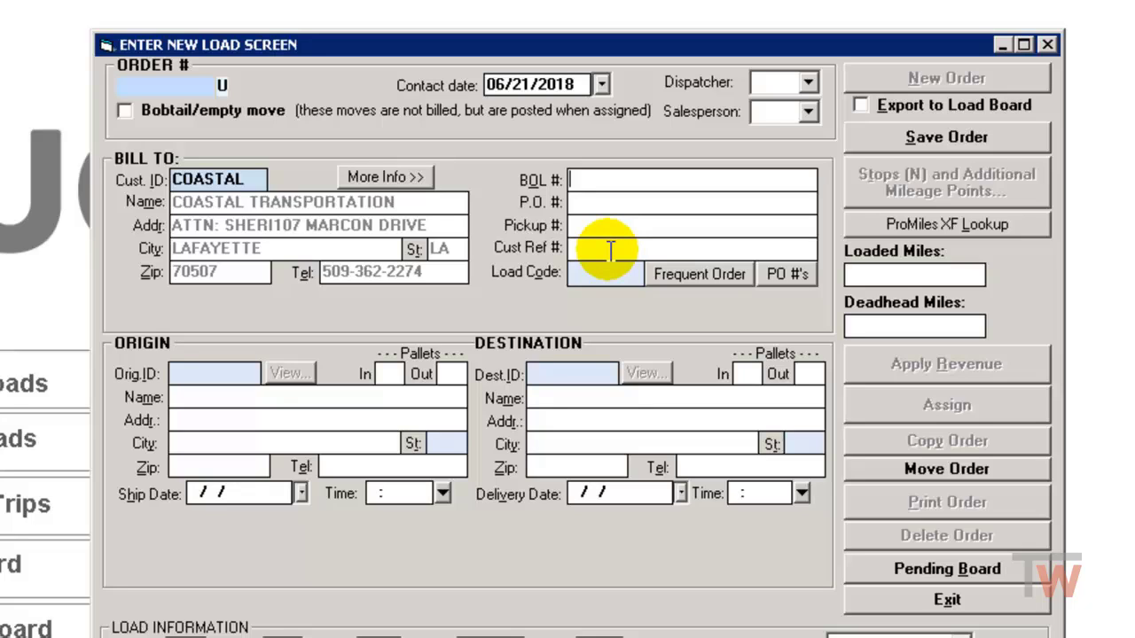
Enter the customer reference number and choose ICEMT (Ice Mountain, St Paul) as the load's origin.
click(610, 252)
text(98745)
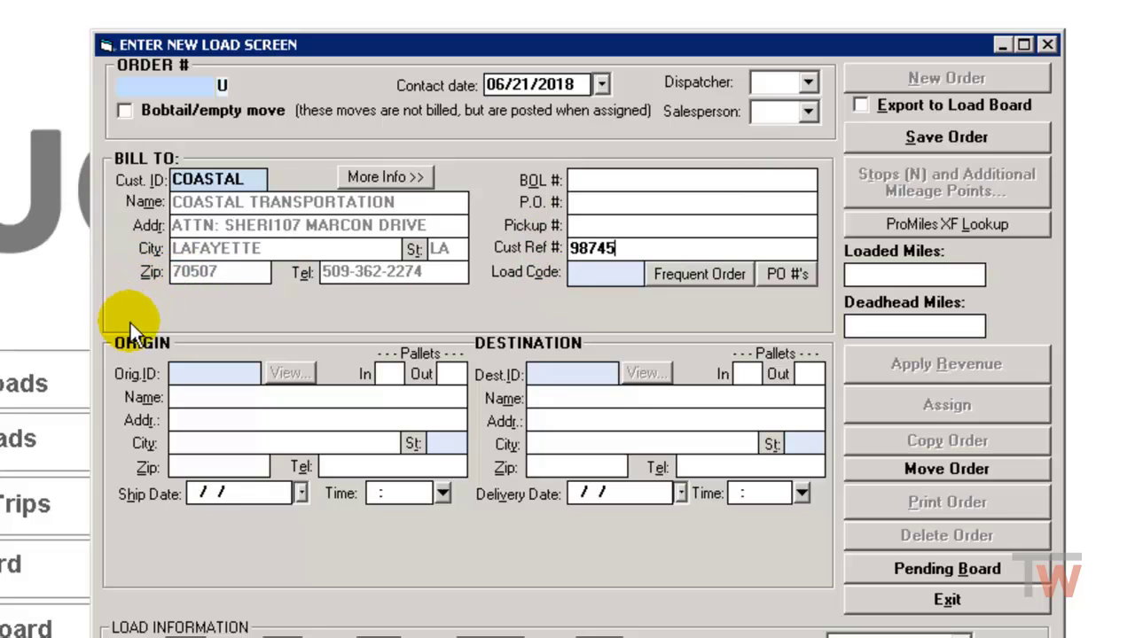
double_click(190, 373)
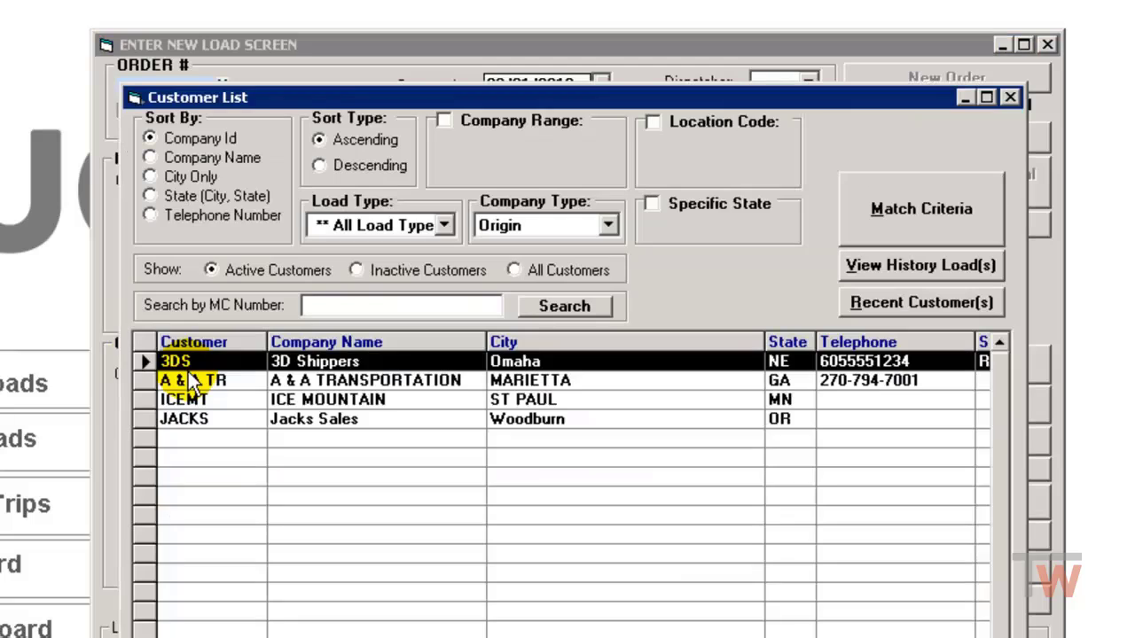
double_click(349, 400)
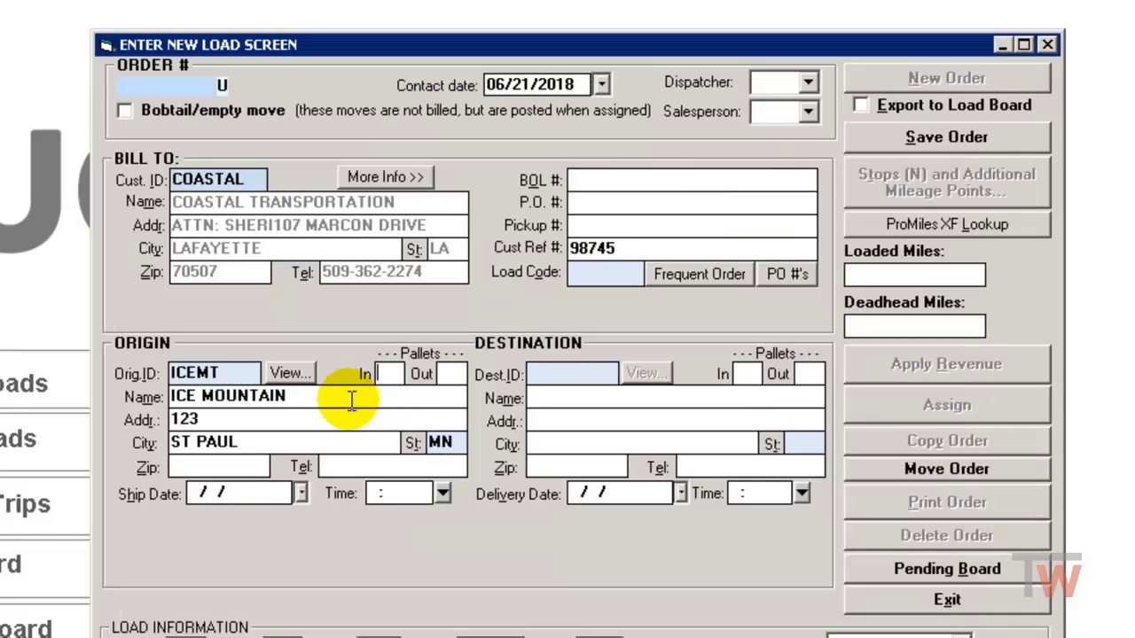
Fill in the destination with the name Sioux Falls, city Sioux Falls and state SD.
click(538, 396)
text(Sioux Fal)
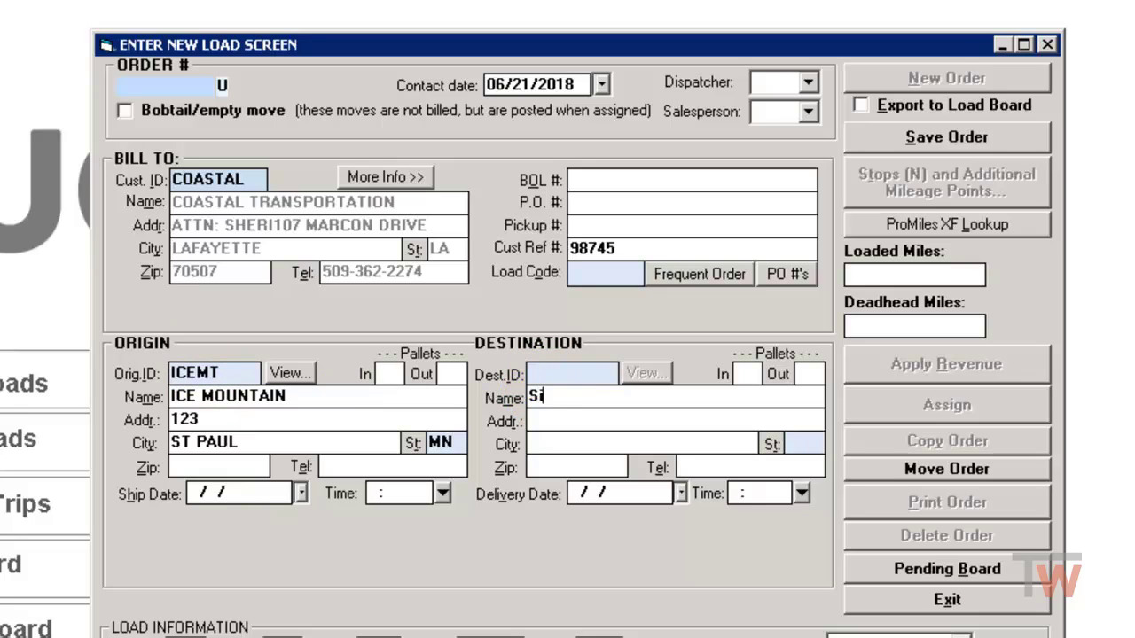
text(ls)
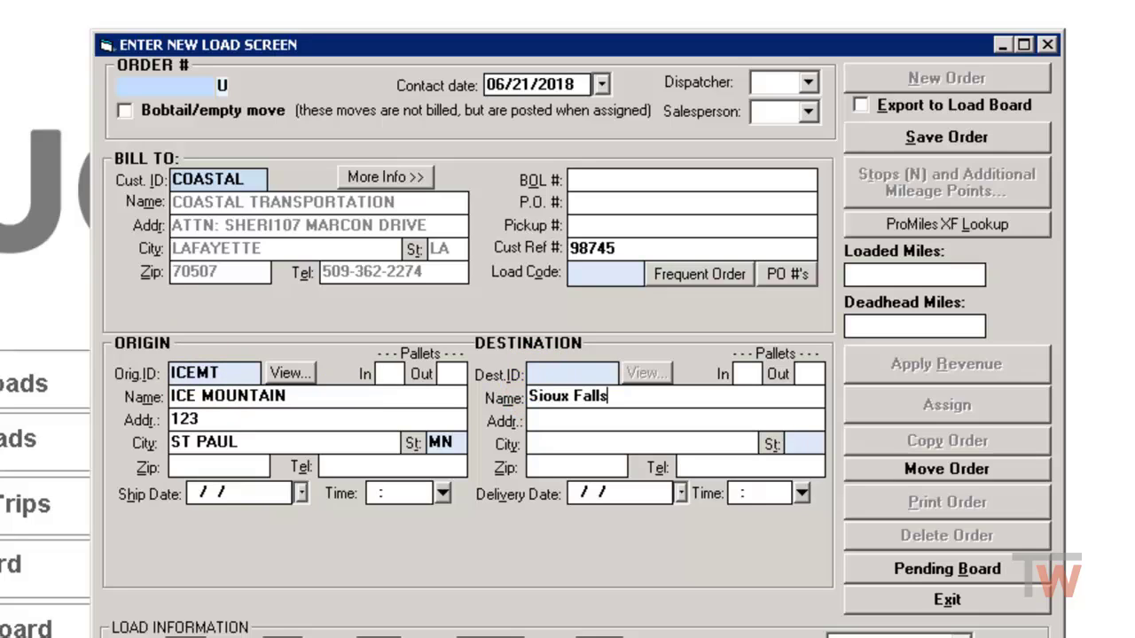
key(Tab)
key(Tab)
text(Sioux Falls)
key(Tab)
text(SD)
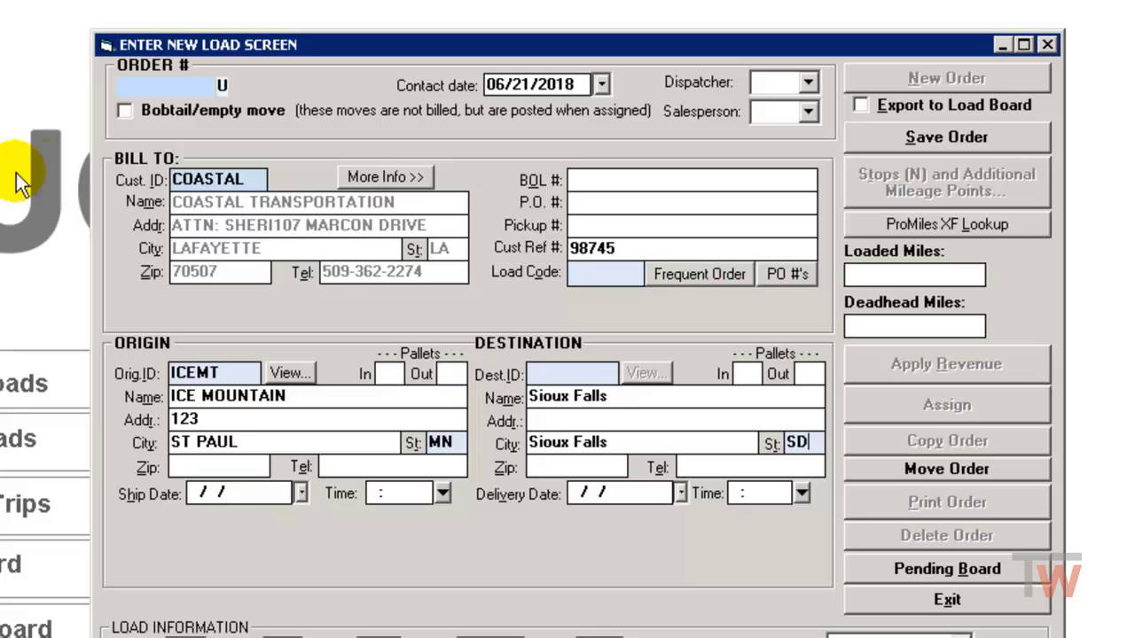
Set the ship date to 06/19/2018 and the delivery date to 06/22/2018, and save the order.
click(302, 491)
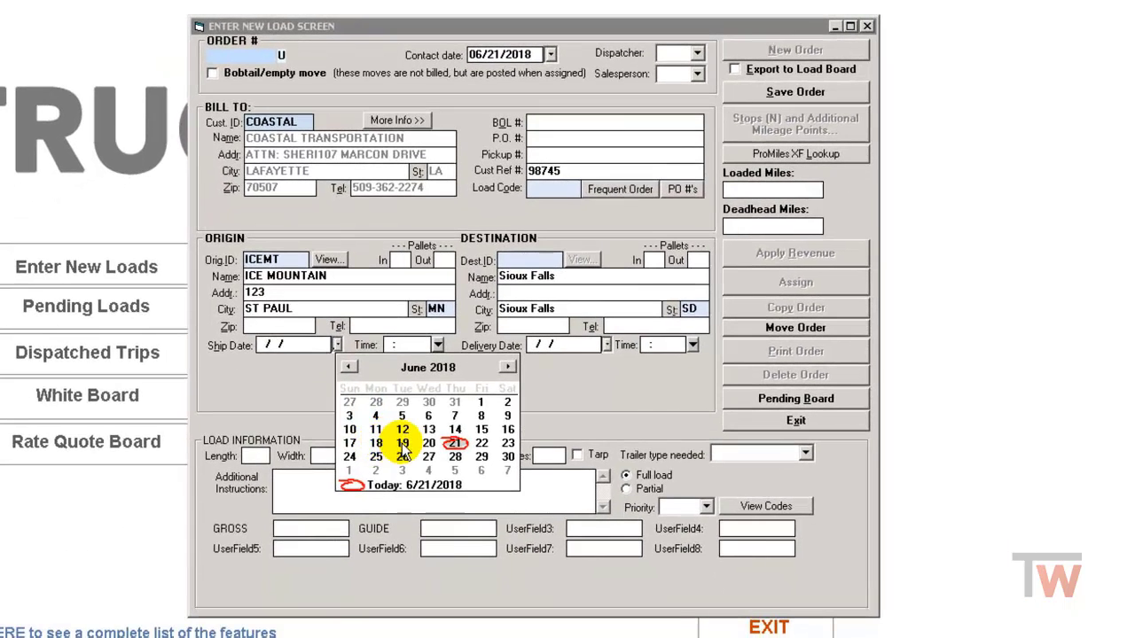
click(393, 603)
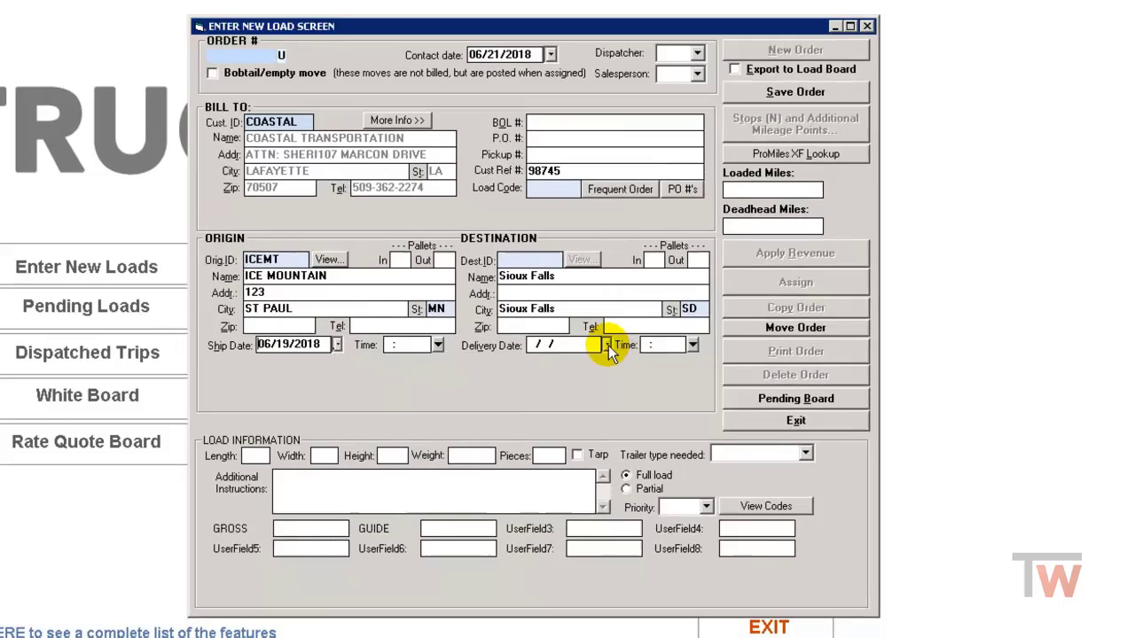
click(608, 346)
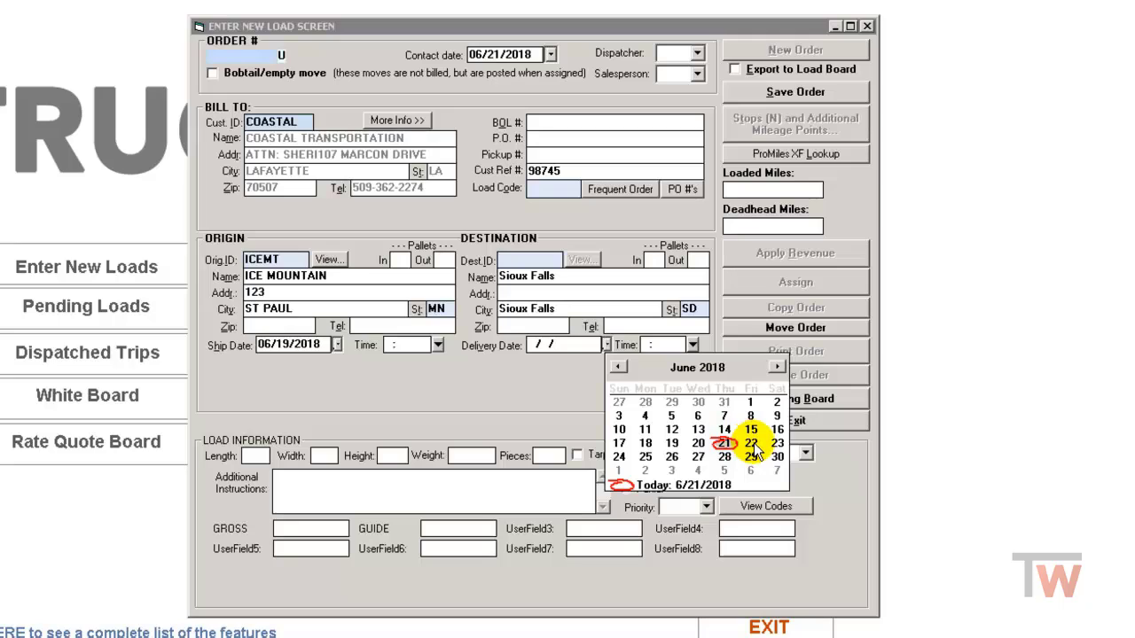
click(753, 446)
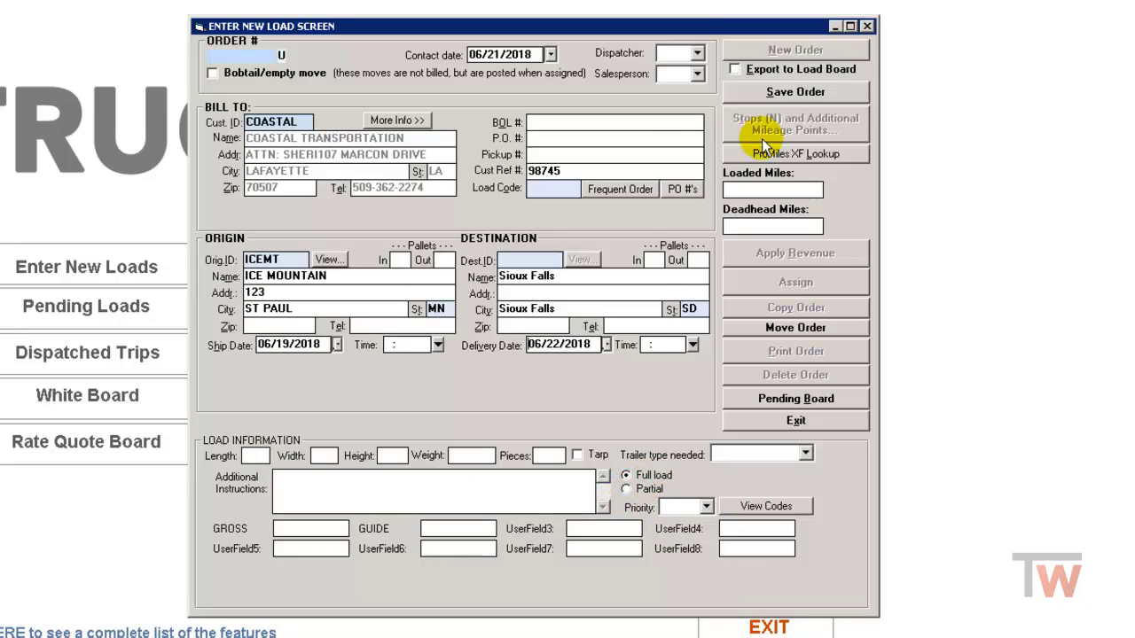
click(786, 97)
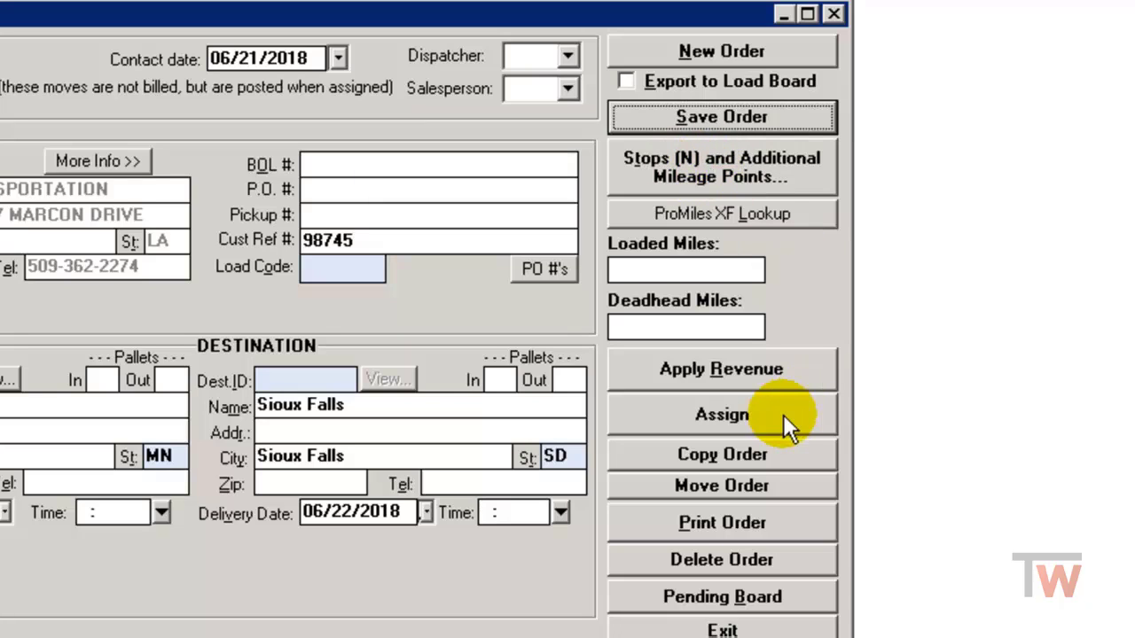
Apply revenue to the order with a Contract billing record at a rate of 1000, save it, and exit the load entry screen.
click(713, 371)
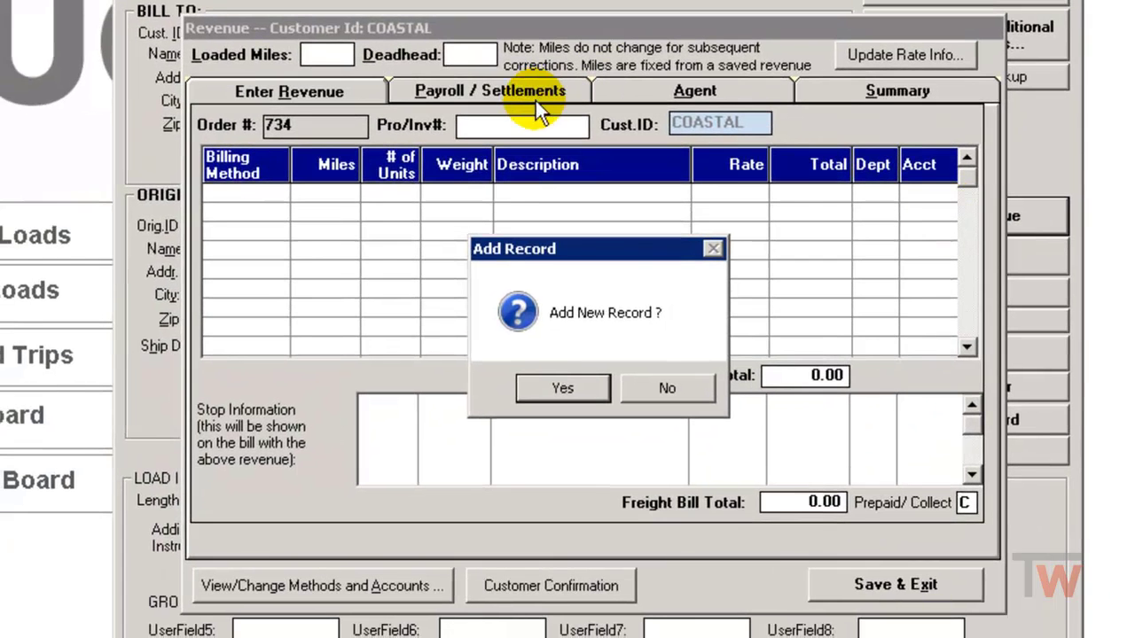
click(563, 389)
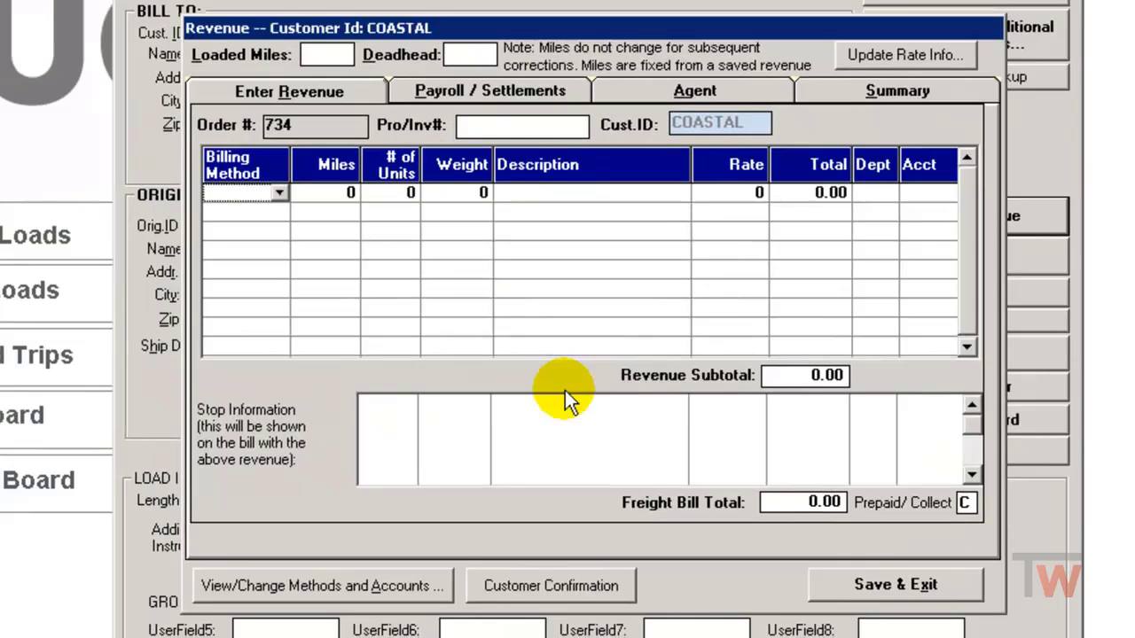
click(279, 194)
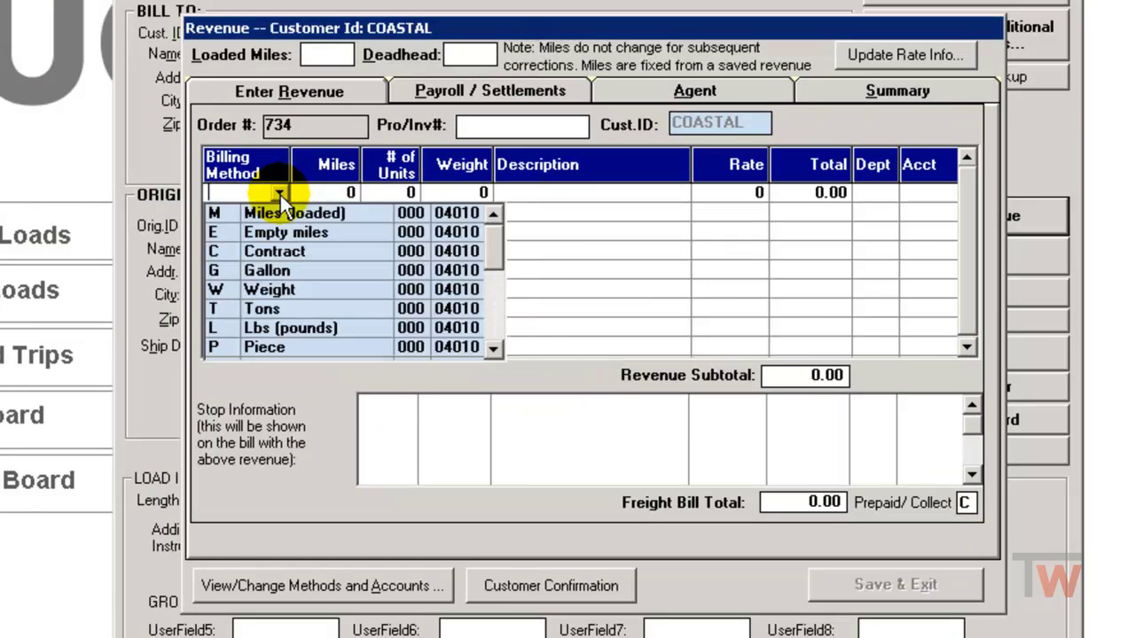
click(272, 250)
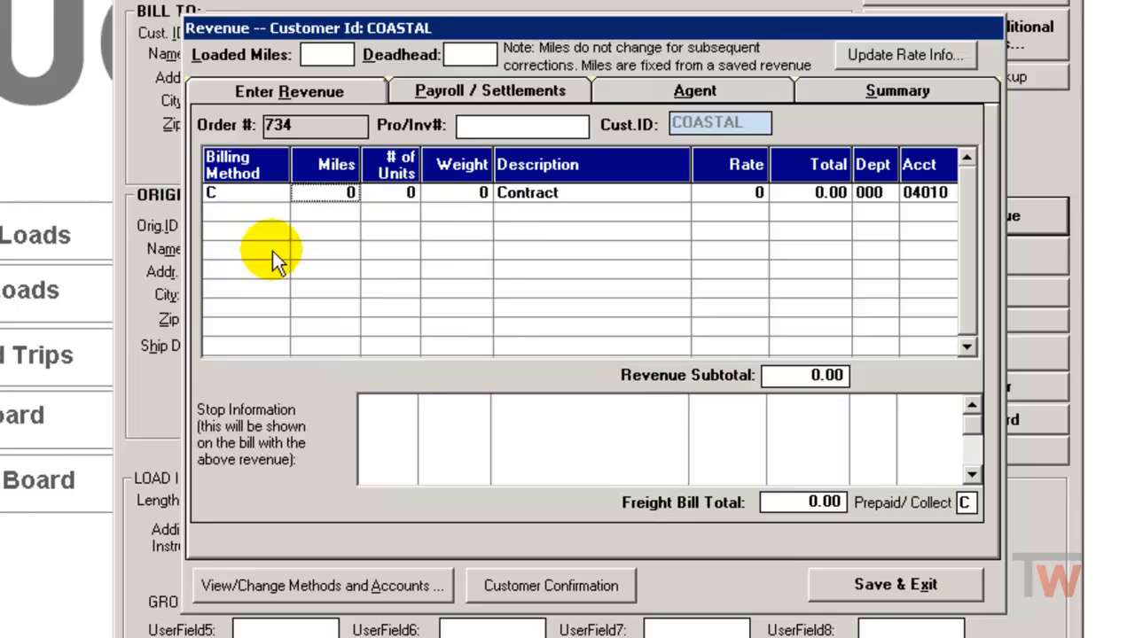
key(Tab)
key(Tab)
key(Tab)
key(Tab)
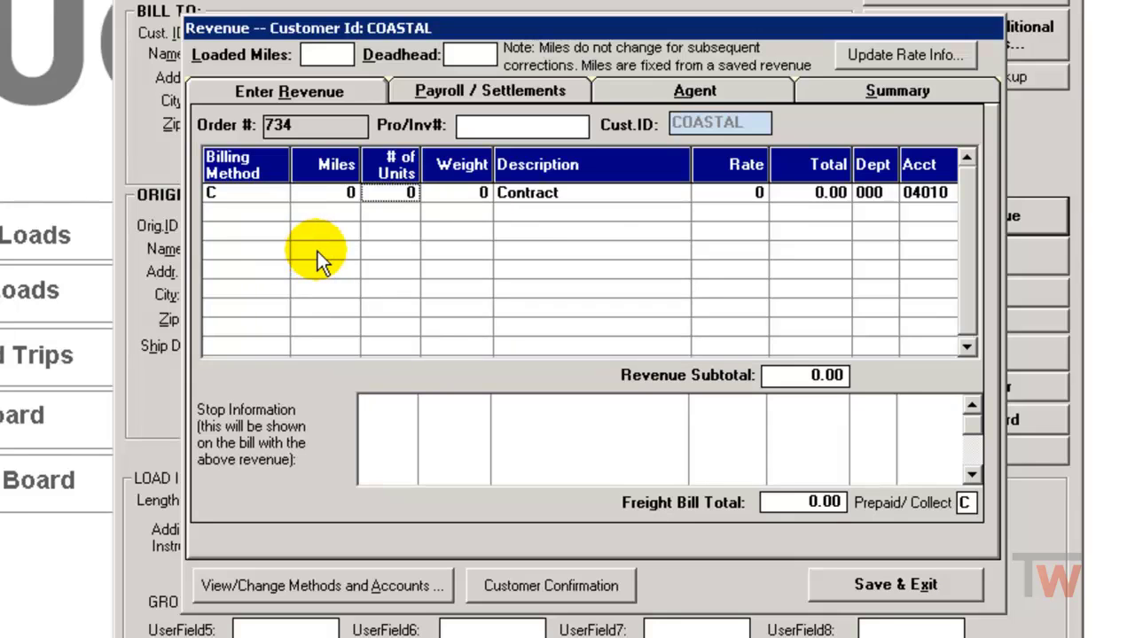
text(1000)
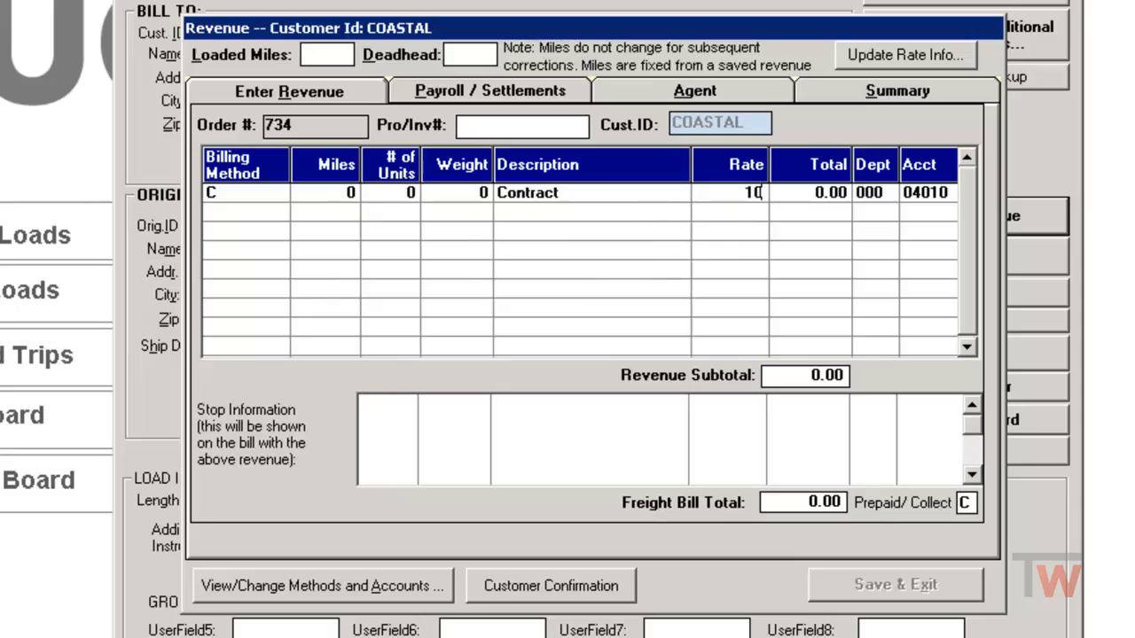
key(Tab)
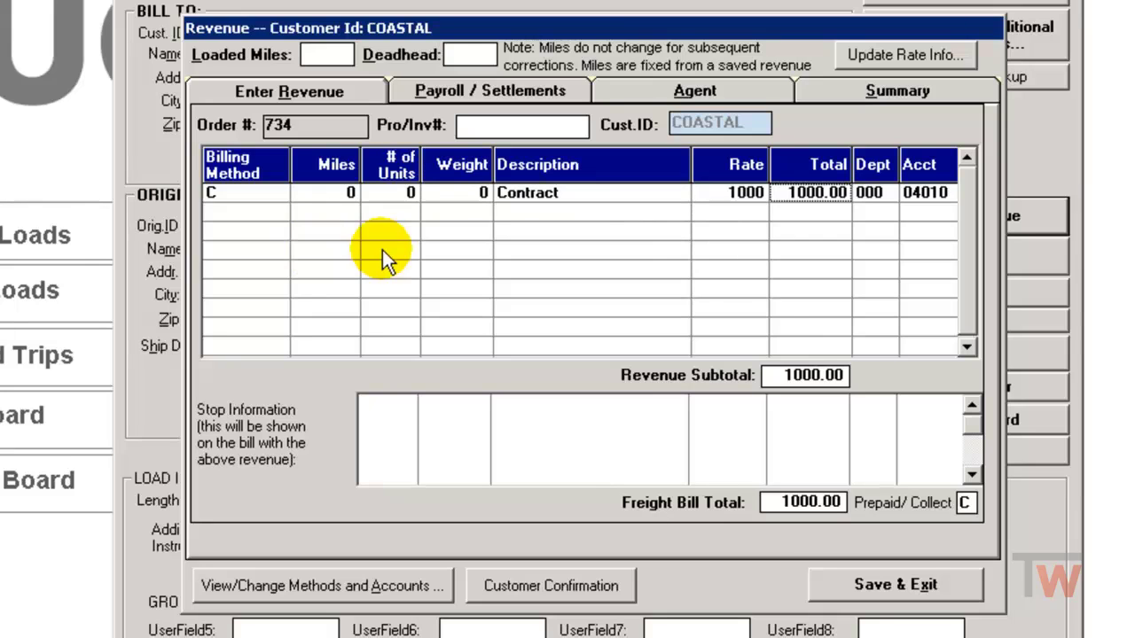
click(893, 585)
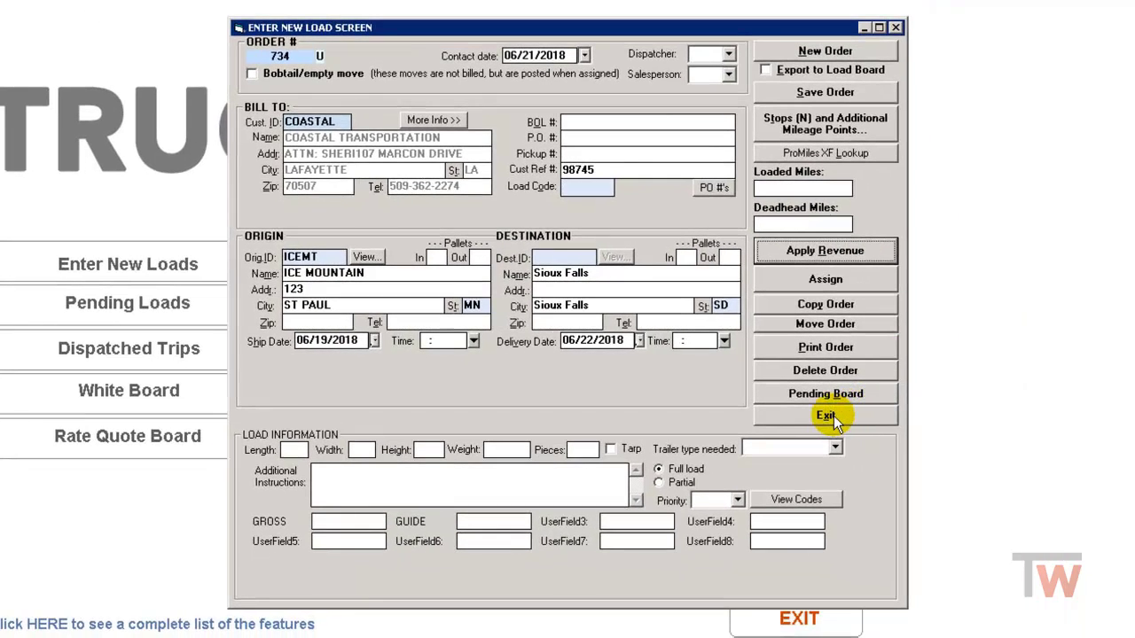
click(833, 415)
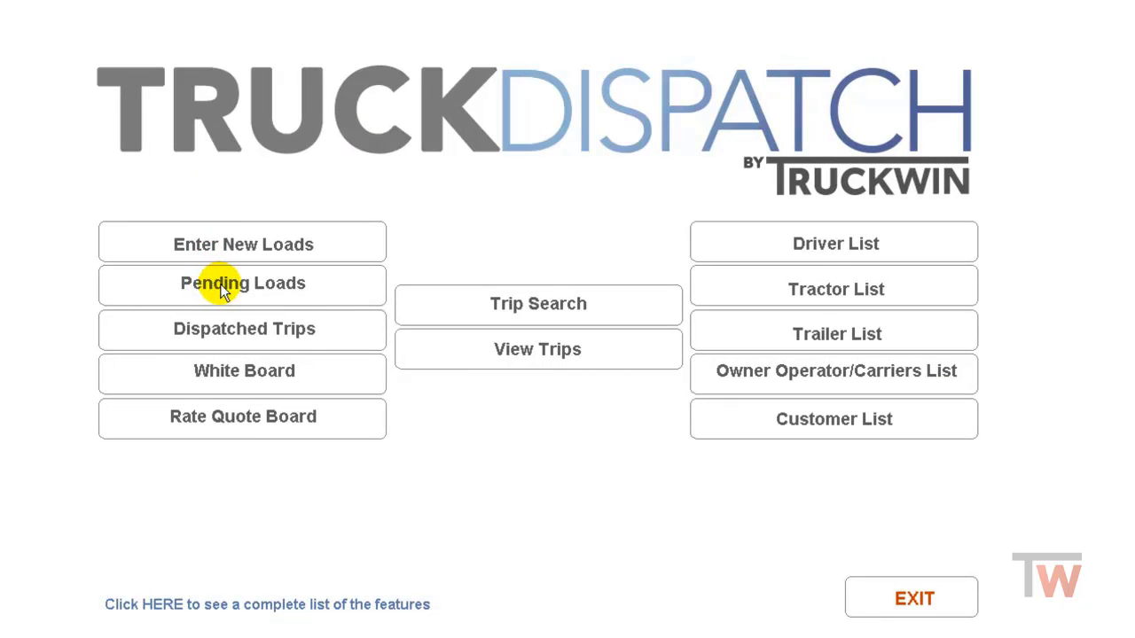
List the pending loads without the specific delivery date filter and select the Coastal load from St Paul to Sioux Falls.
click(250, 294)
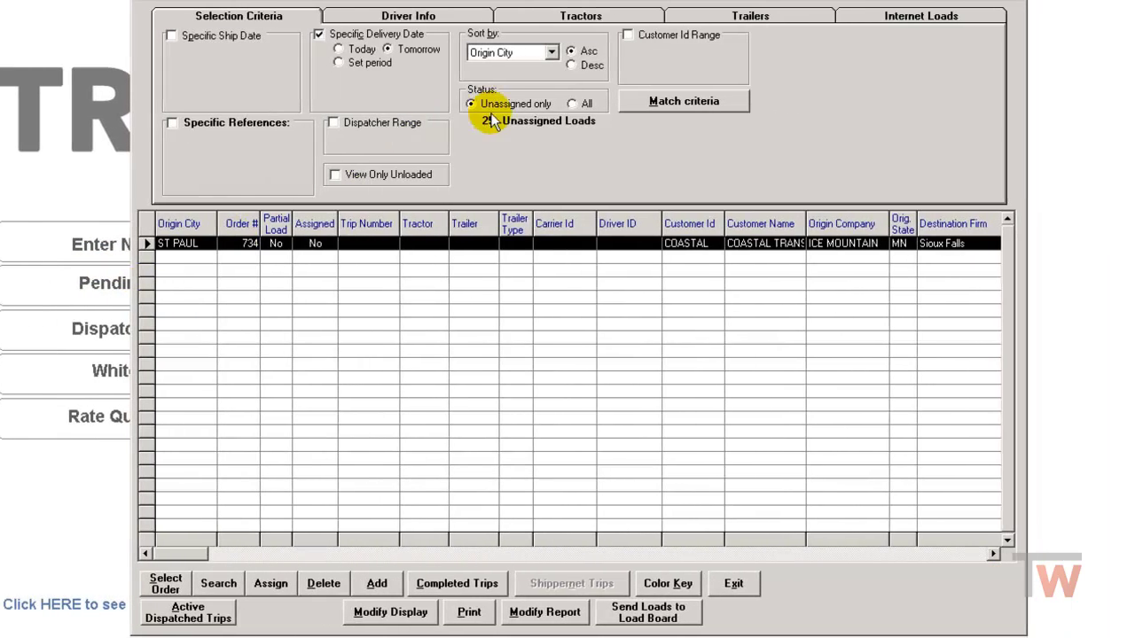
click(316, 34)
click(684, 101)
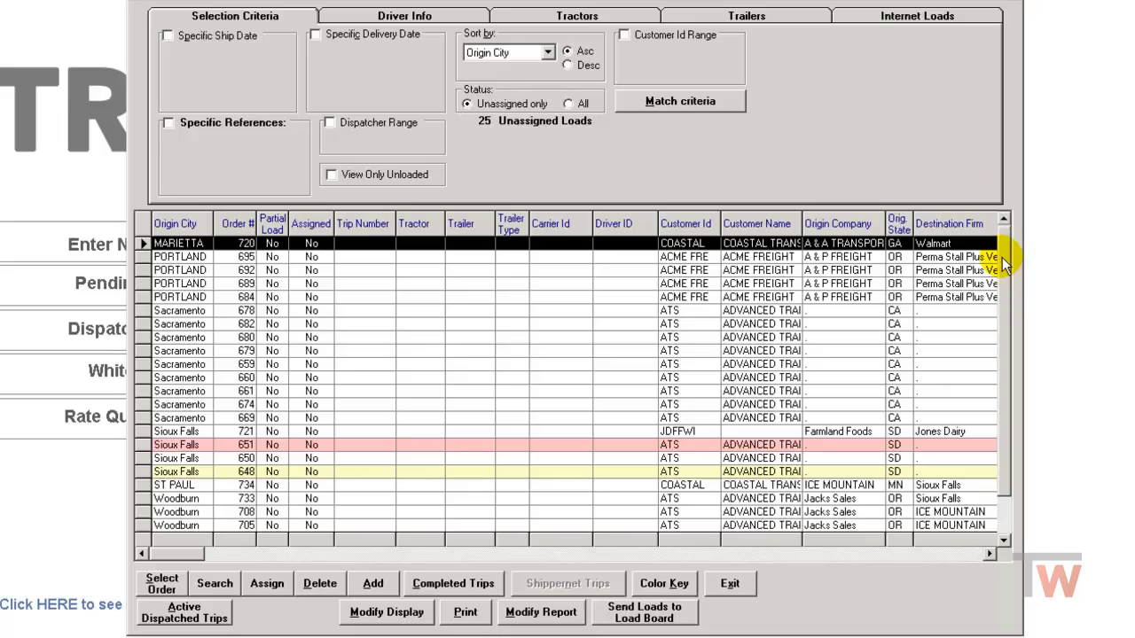
drag(1003, 264, 1005, 334)
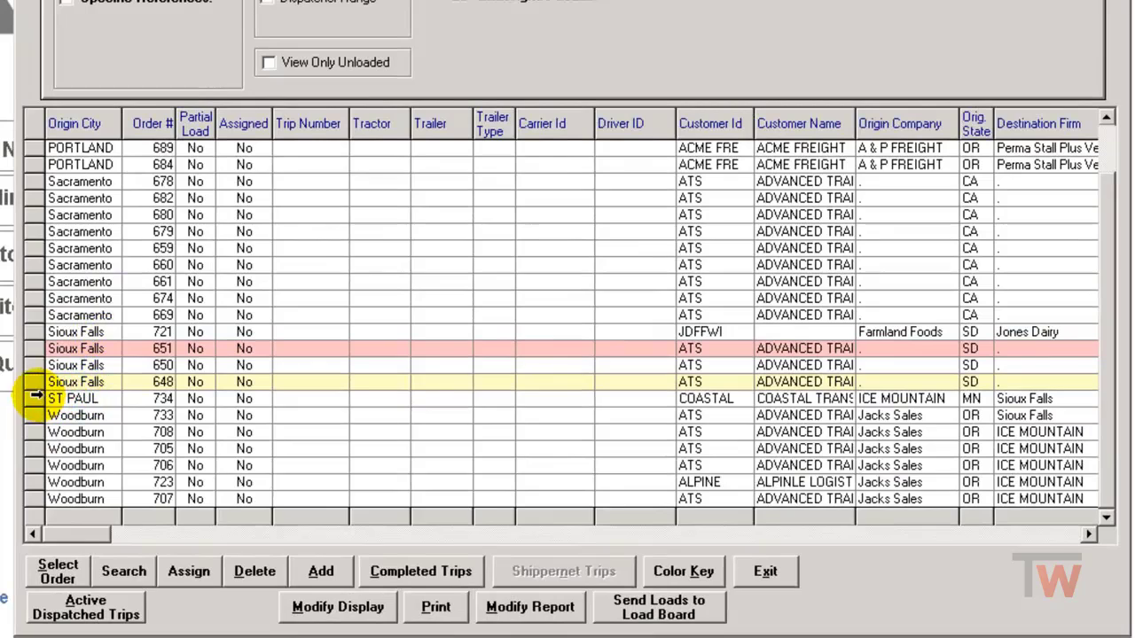
click(33, 399)
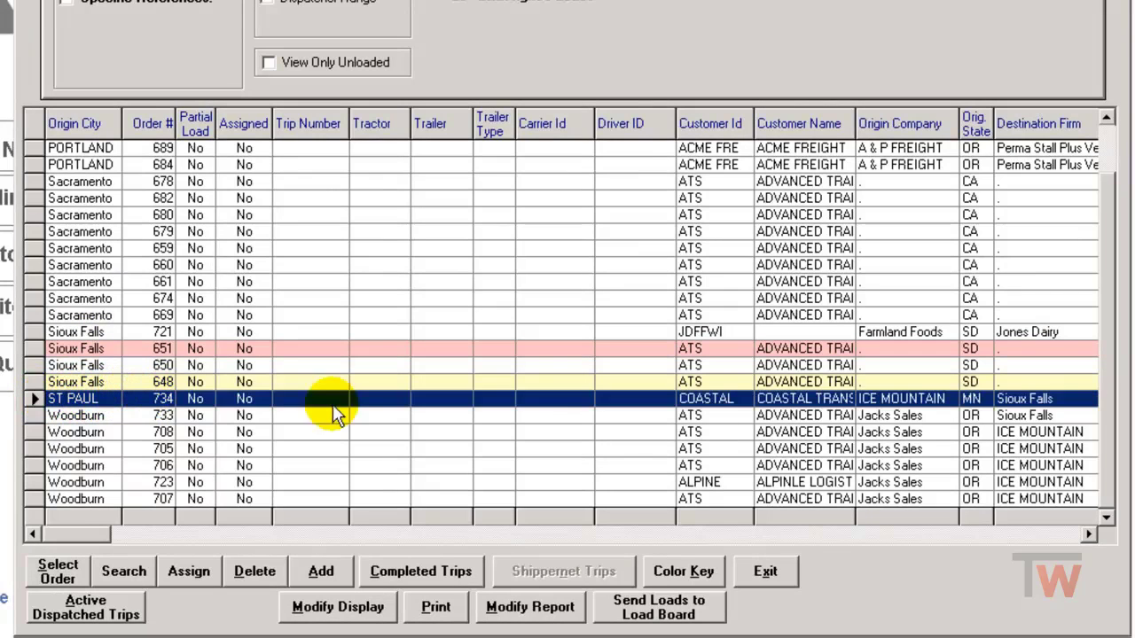